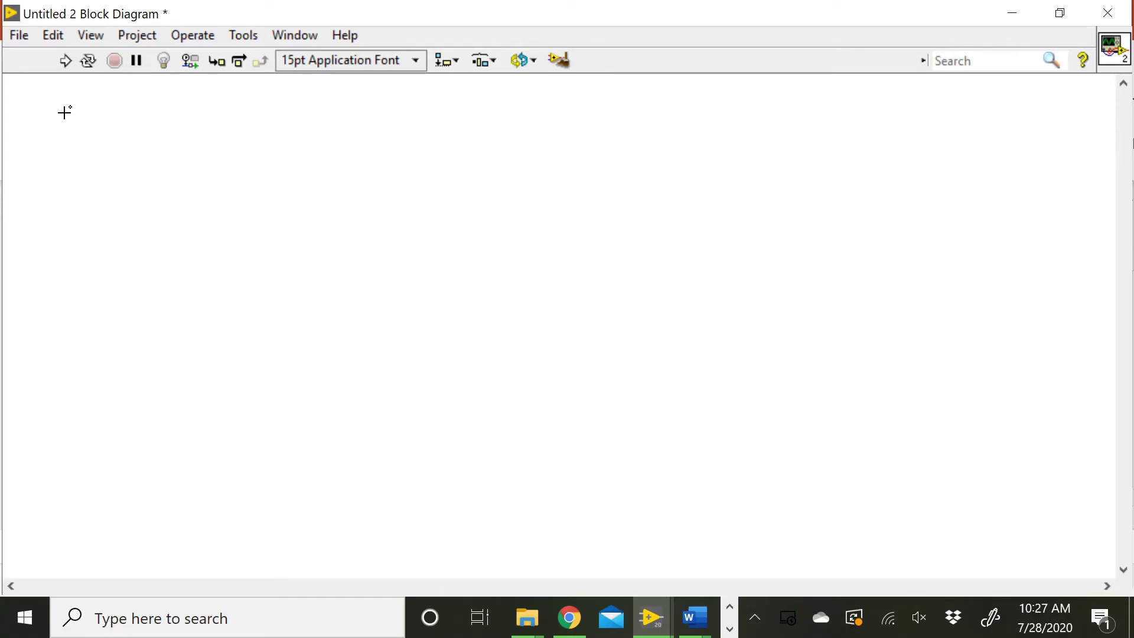
Step: Place a DAQ Assistant from the Express > Input palette onto the block diagram
{"action": "right_click", "coordinate": [65, 112]}
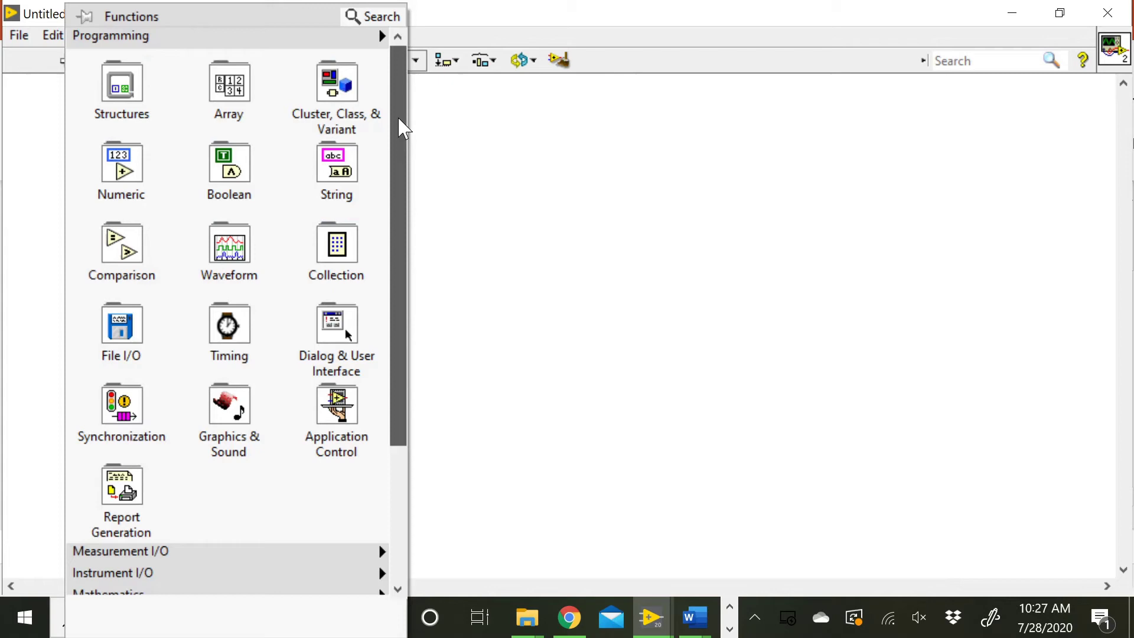
{"action": "left_click_drag", "start_coordinate": [400, 122], "coordinate": [398, 430]}
{"action": "mouse_move", "coordinate": [201, 527]}
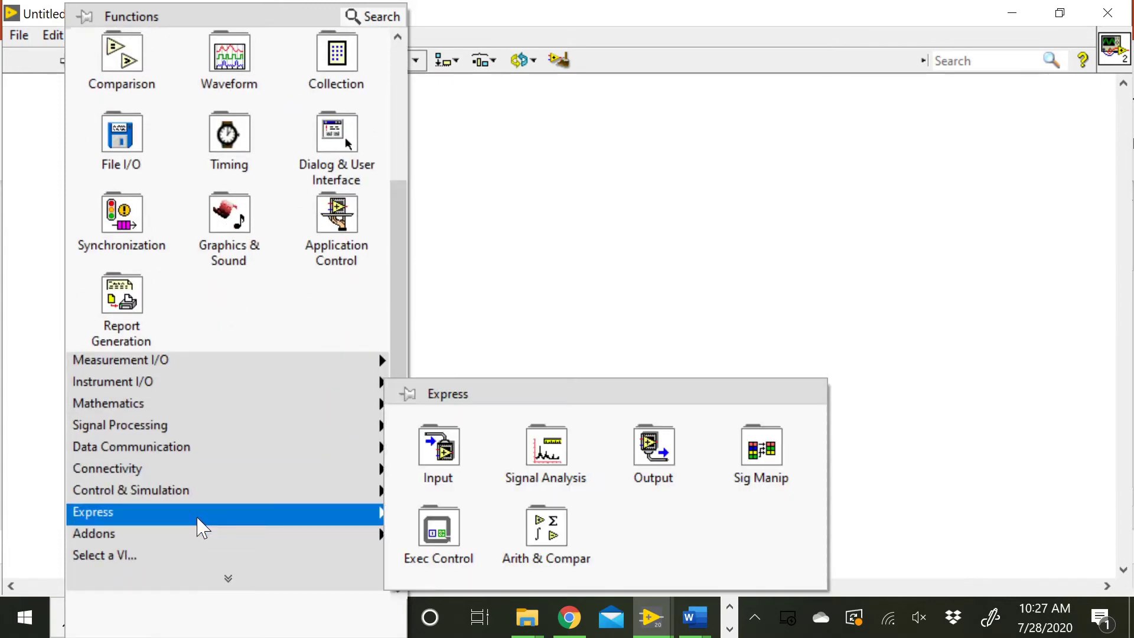
{"action": "mouse_move", "coordinate": [472, 470]}
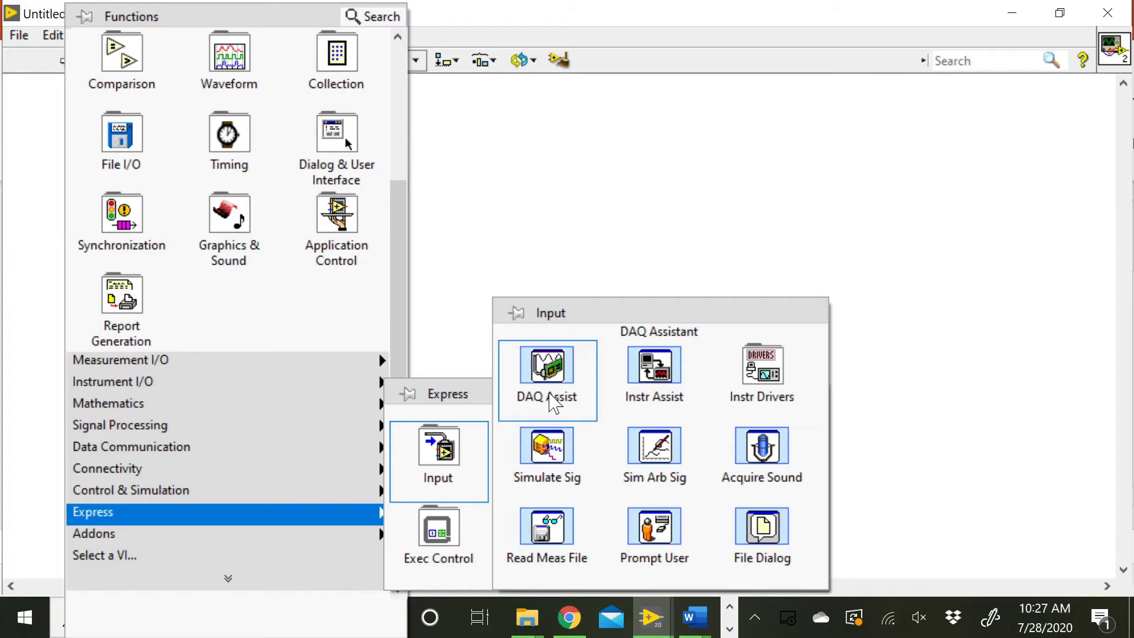
{"action": "left_click_drag", "start_coordinate": [553, 404], "coordinate": [129, 169]}
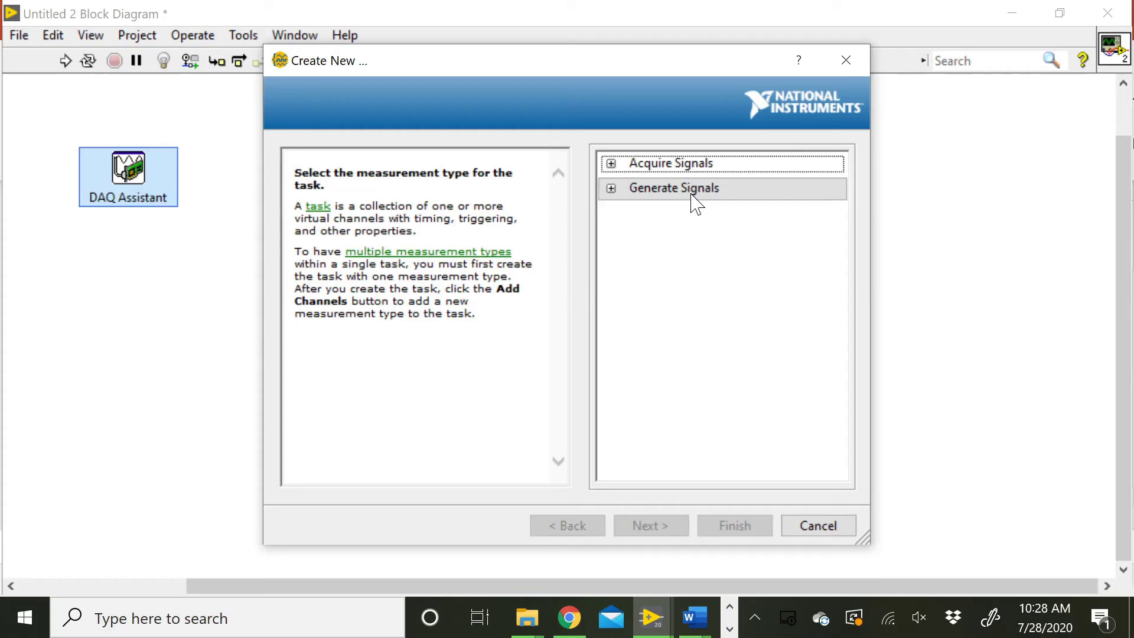
Step: Choose Acquire Signals > Analog Input > Temperature > Thermocouple as the task's measurement type
{"action": "left_click", "coordinate": [612, 165]}
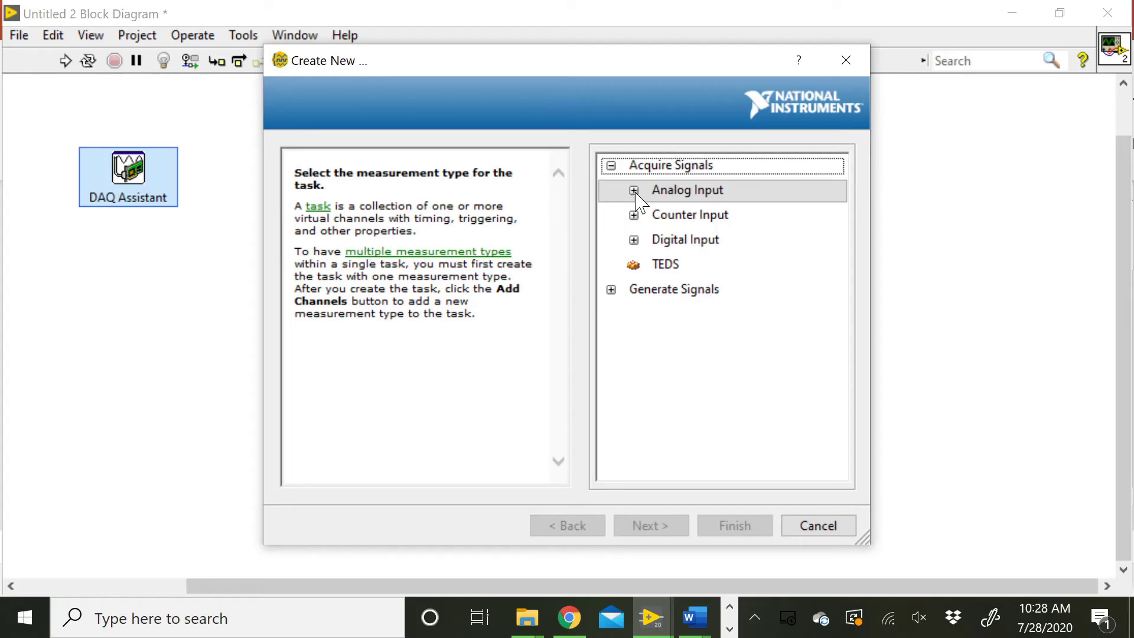
{"action": "left_click", "coordinate": [634, 191]}
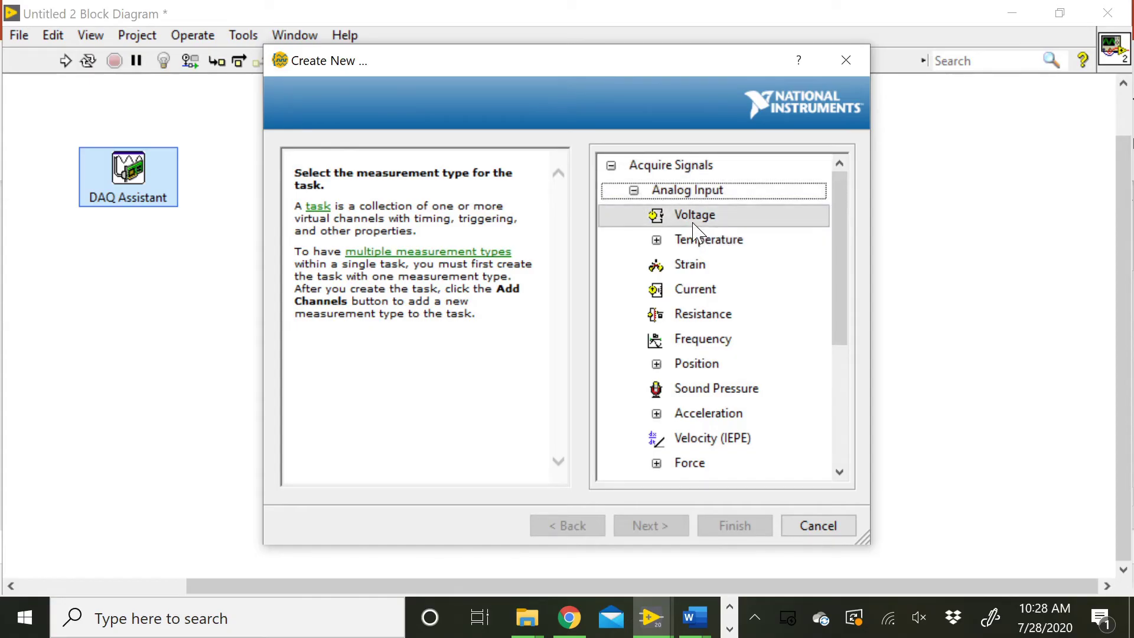
{"action": "left_click", "coordinate": [660, 243]}
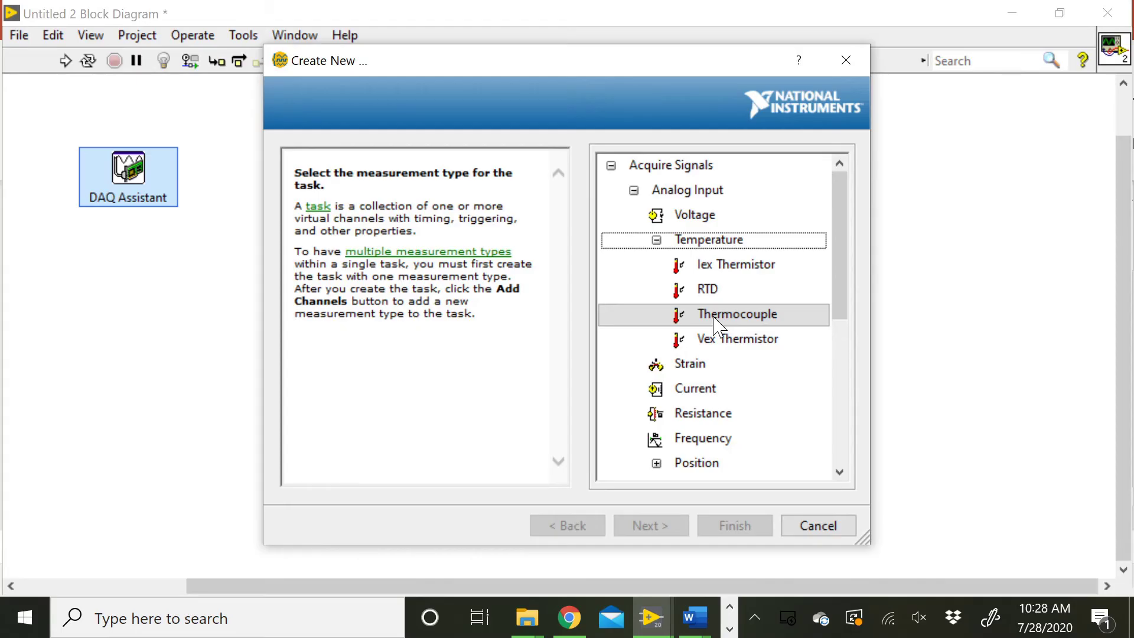
{"action": "double_click", "coordinate": [714, 316]}
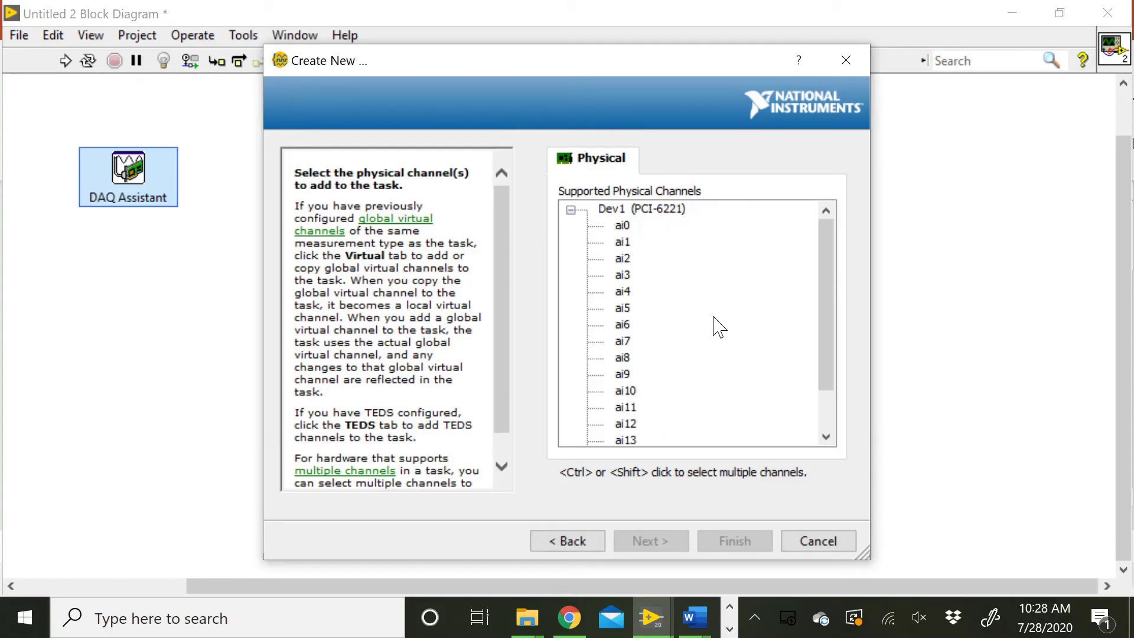
Step: Assign Dev1 physical channel ai1 to the thermocouple task and finish creating it
{"action": "left_click", "coordinate": [633, 244]}
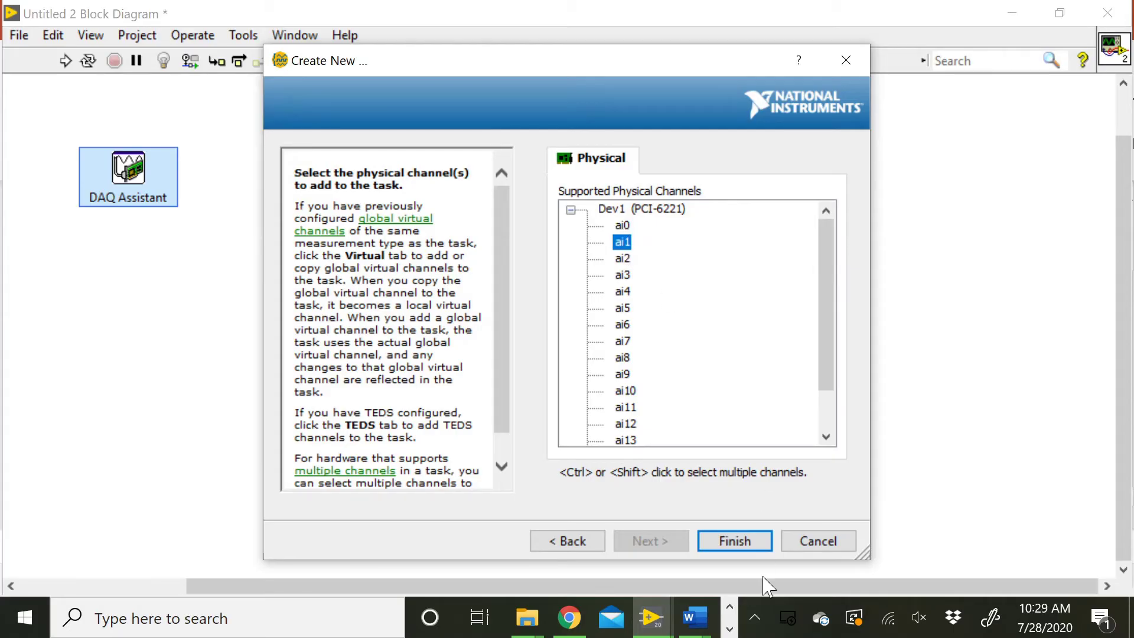
{"action": "left_click", "coordinate": [739, 543]}
{"action": "left_click", "coordinate": [735, 541]}
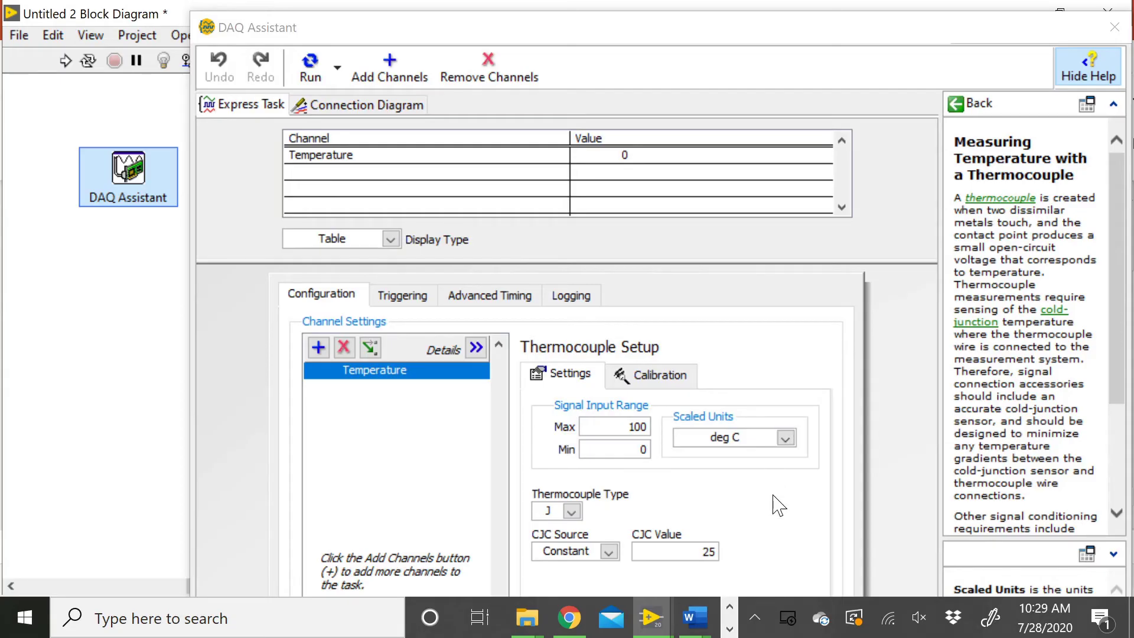
Step: Set the Temperature channel's scaled units to deg F and its Max to 400
{"action": "left_click", "coordinate": [784, 438]}
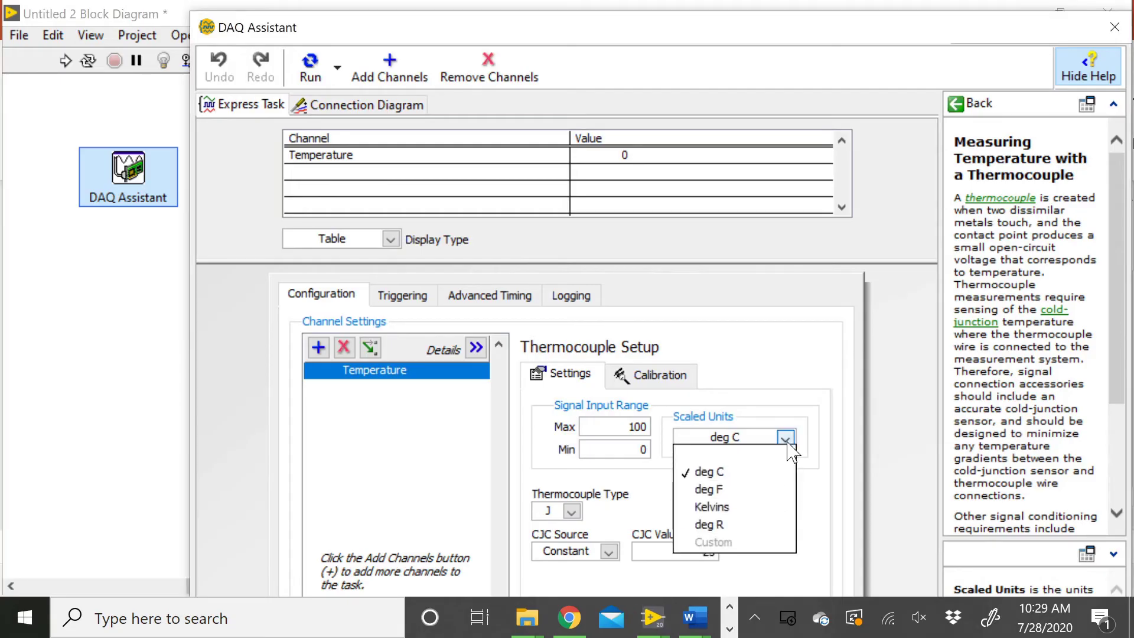
{"action": "left_click", "coordinate": [742, 490]}
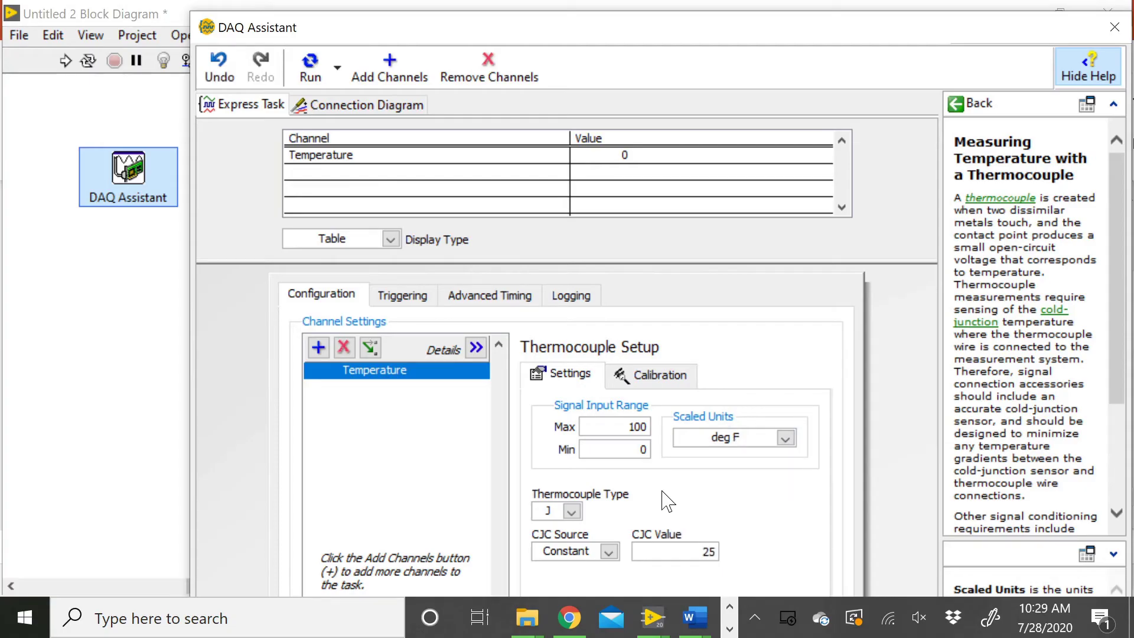
{"action": "double_click", "coordinate": [632, 423]}
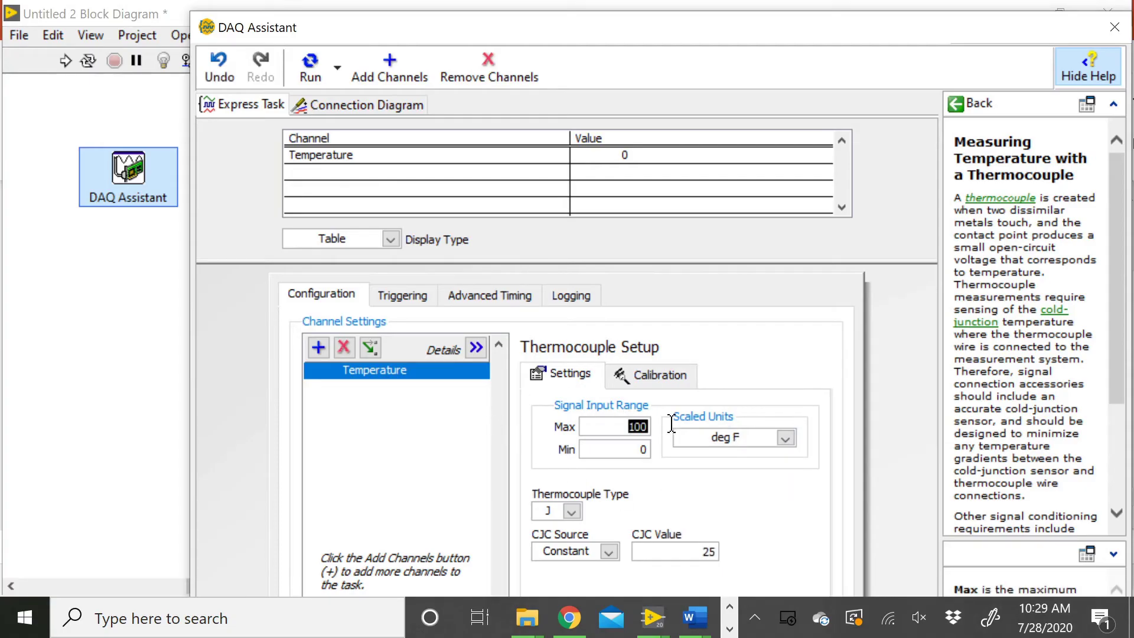
{"action": "type", "text": "4"}
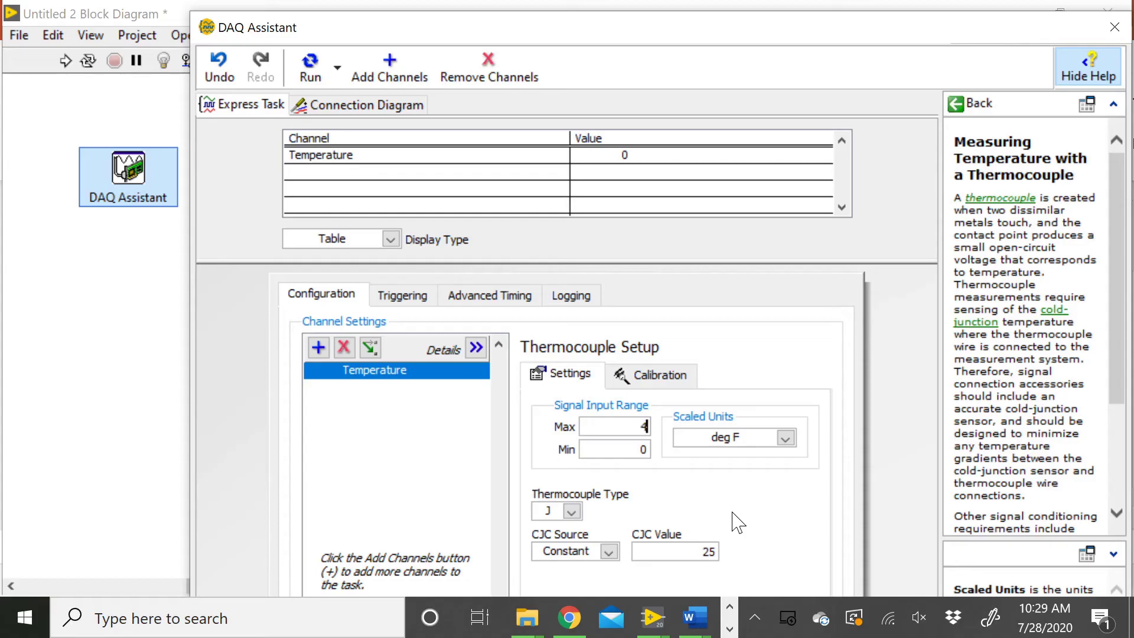
{"action": "type", "text": "00"}
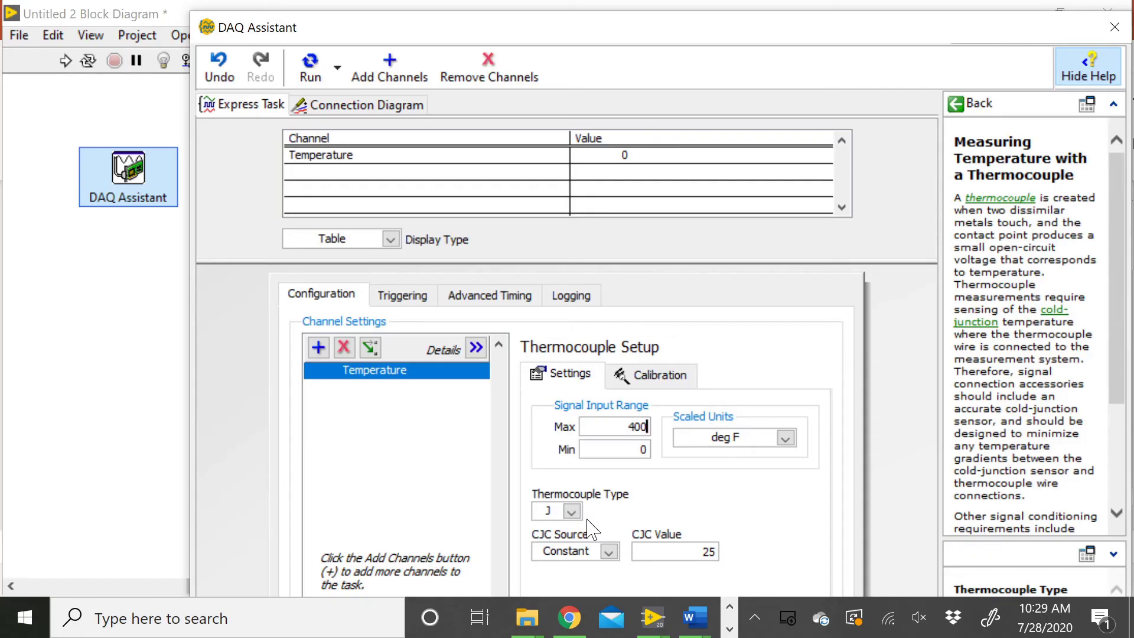
Step: Switch the thermocouple type from J to K and review the CJC Source options
{"action": "left_click", "coordinate": [571, 511]}
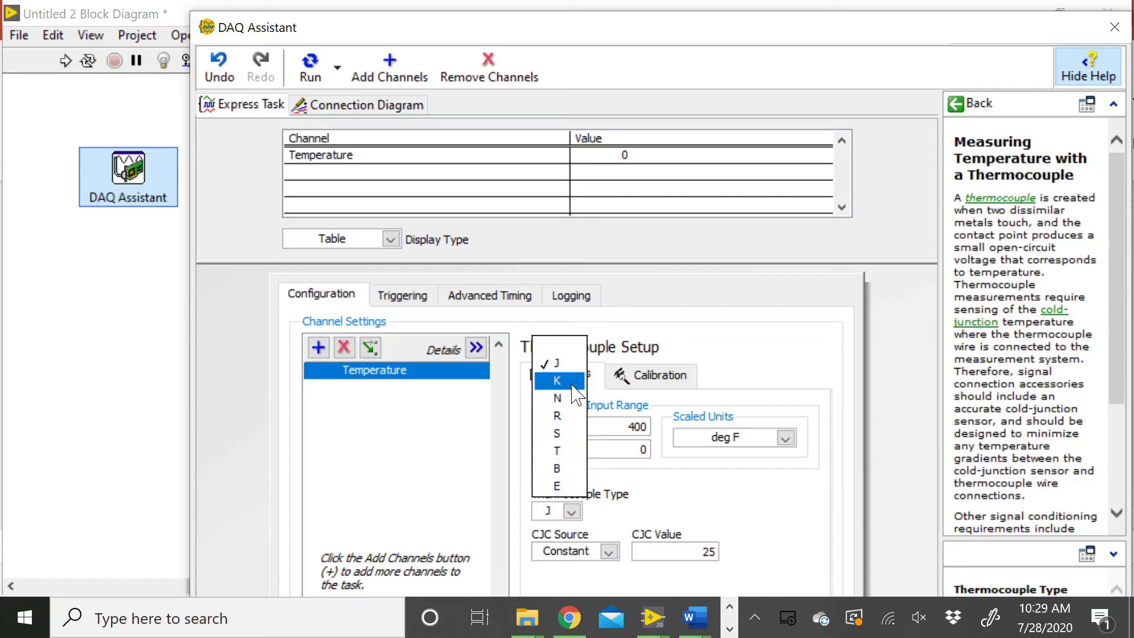
{"action": "left_click", "coordinate": [575, 394]}
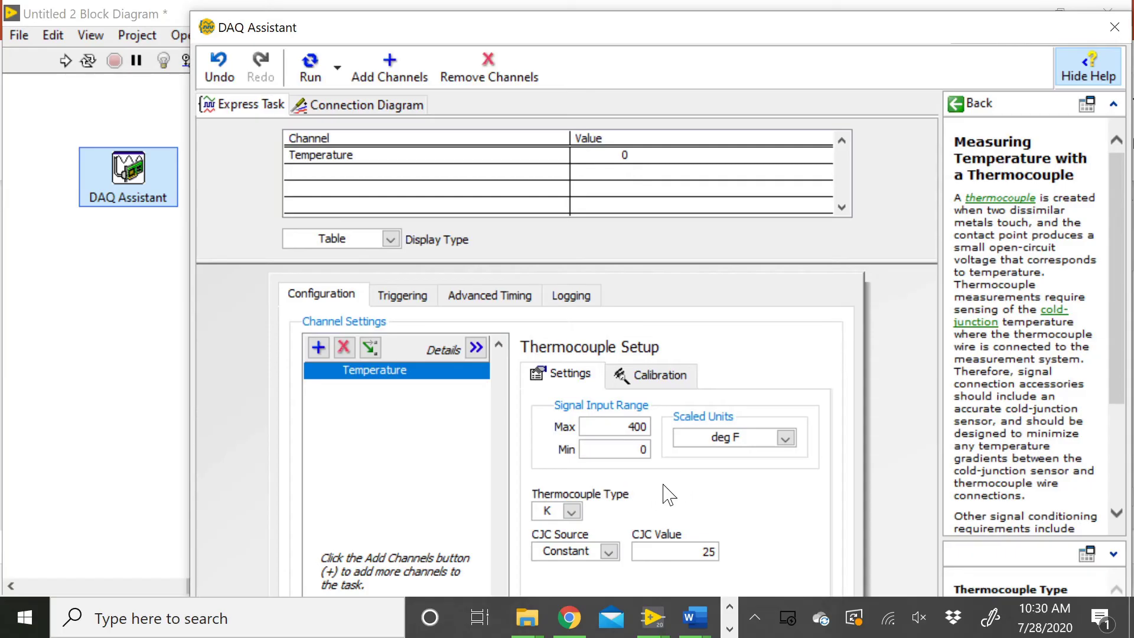
{"action": "left_click", "coordinate": [609, 551]}
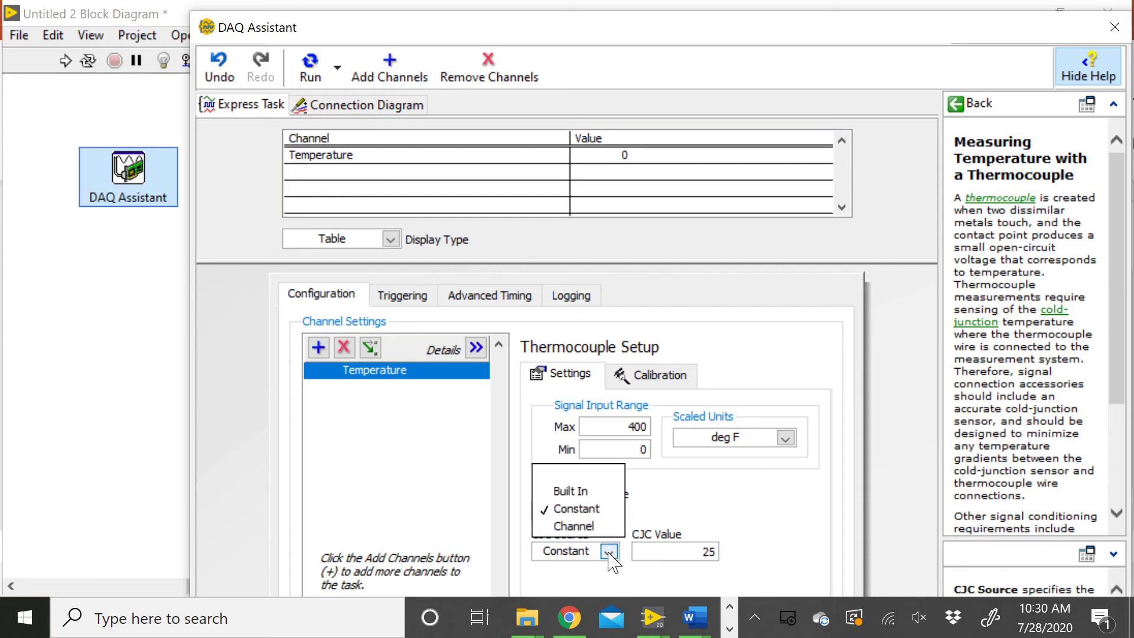
Step: Keep a Constant CJC source and change the CJC value from 25 to 72
{"action": "left_click", "coordinate": [582, 518]}
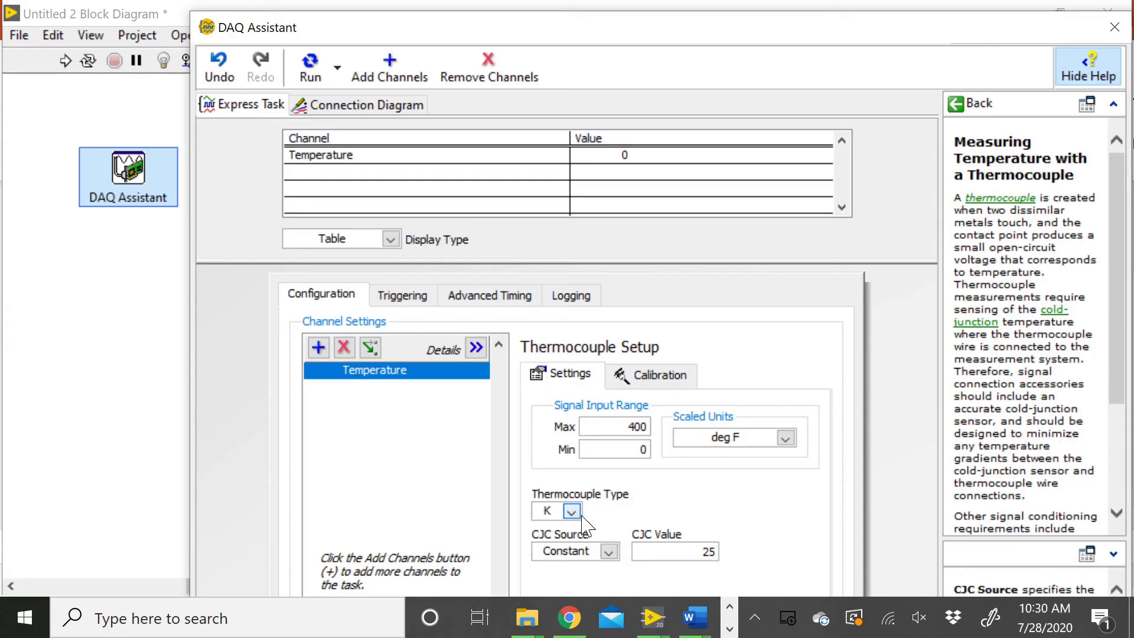
{"action": "double_click", "coordinate": [707, 551]}
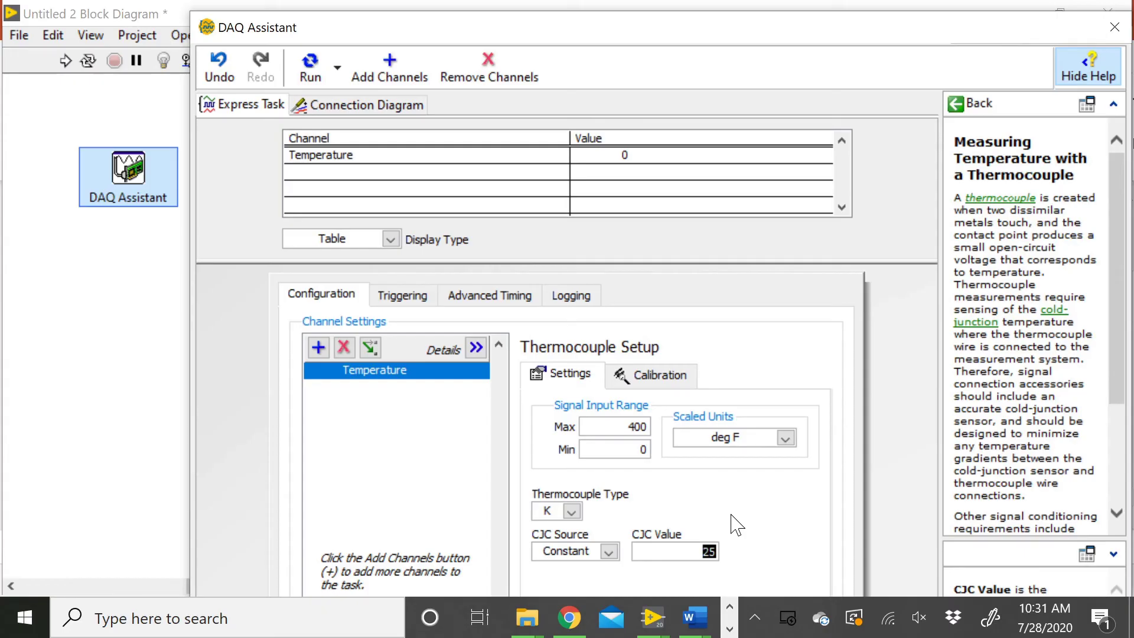
{"action": "type", "text": "72"}
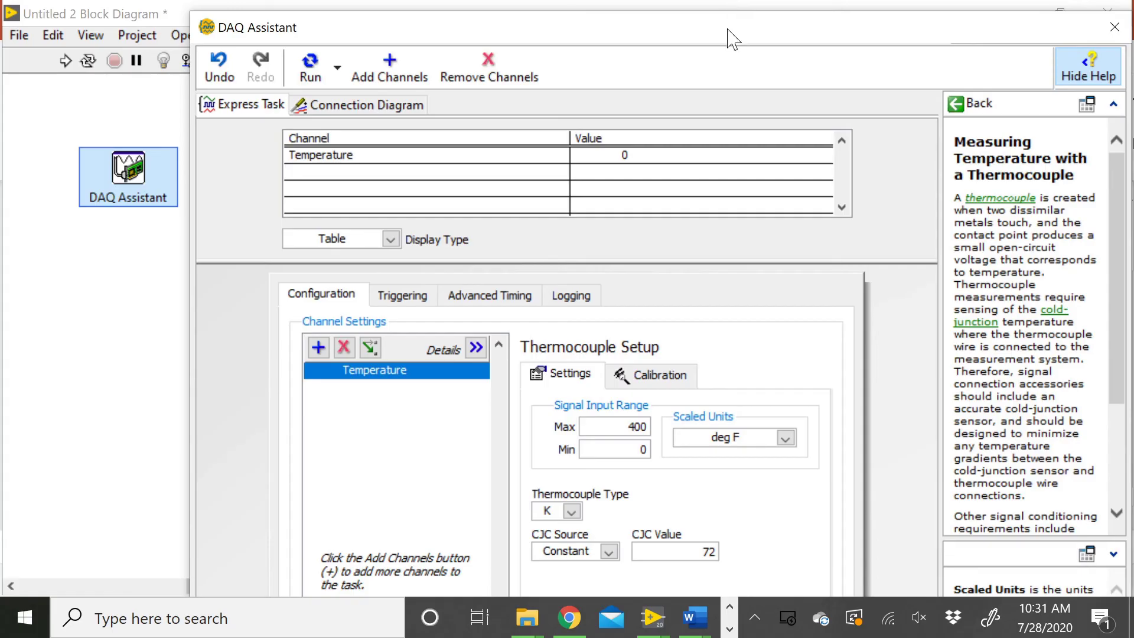
{"action": "left_click_drag", "start_coordinate": [731, 35], "coordinate": [615, 7]}
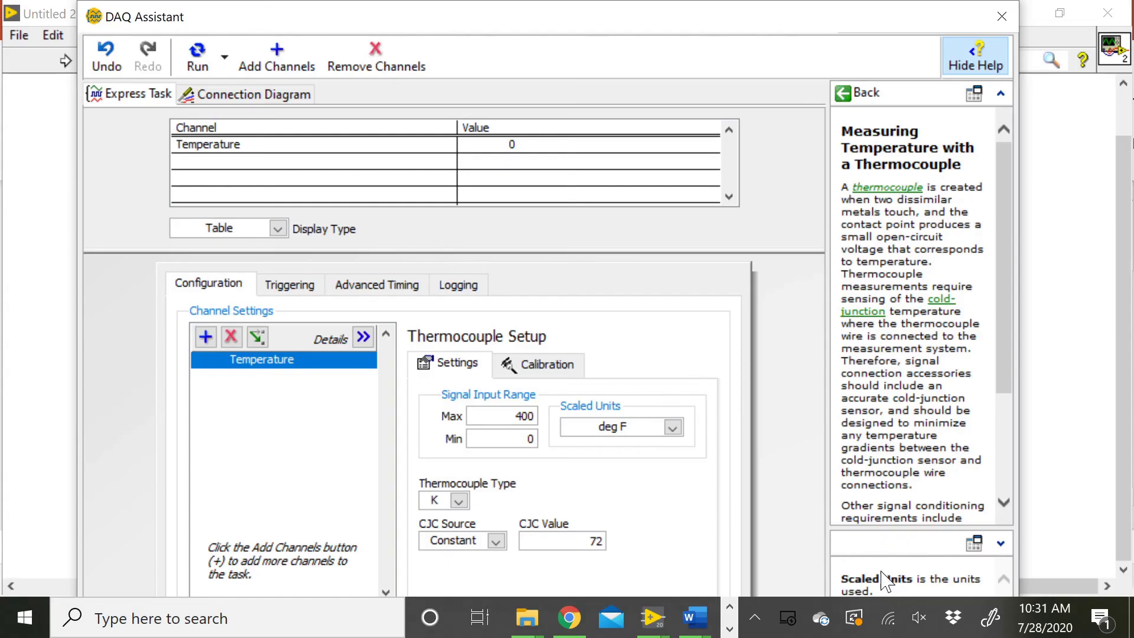
Step: Move the DAQ Assistant window further left
{"action": "left_click_drag", "start_coordinate": [880, 20], "coordinate": [781, 9]}
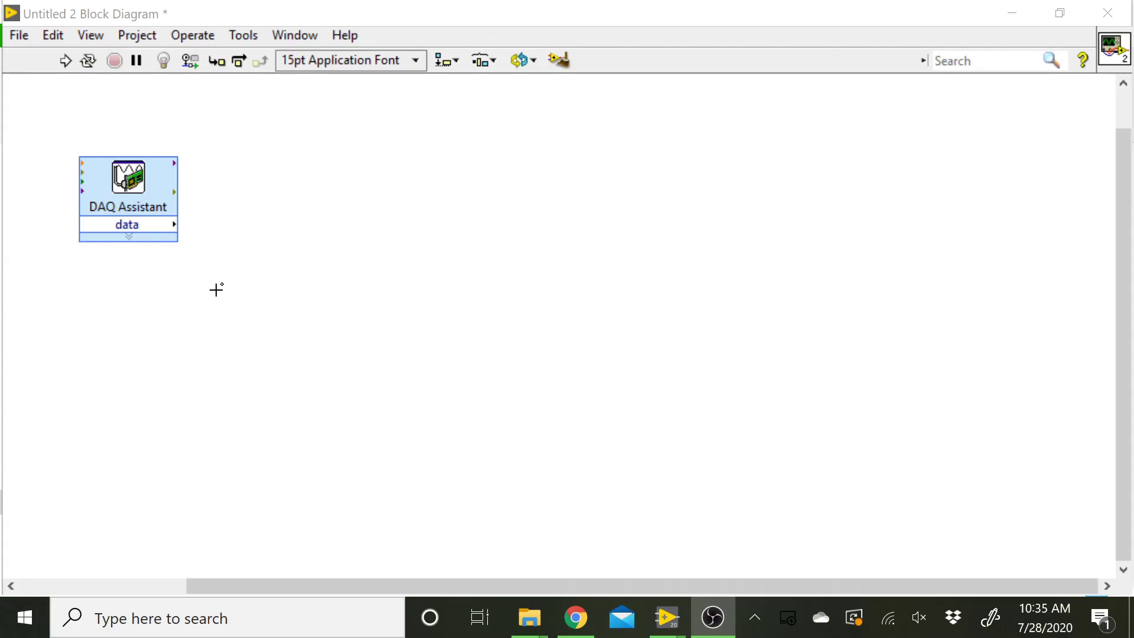
Step: Draw a While Loop from Structures around the DAQ Assistant node
{"action": "right_click", "coordinate": [38, 119]}
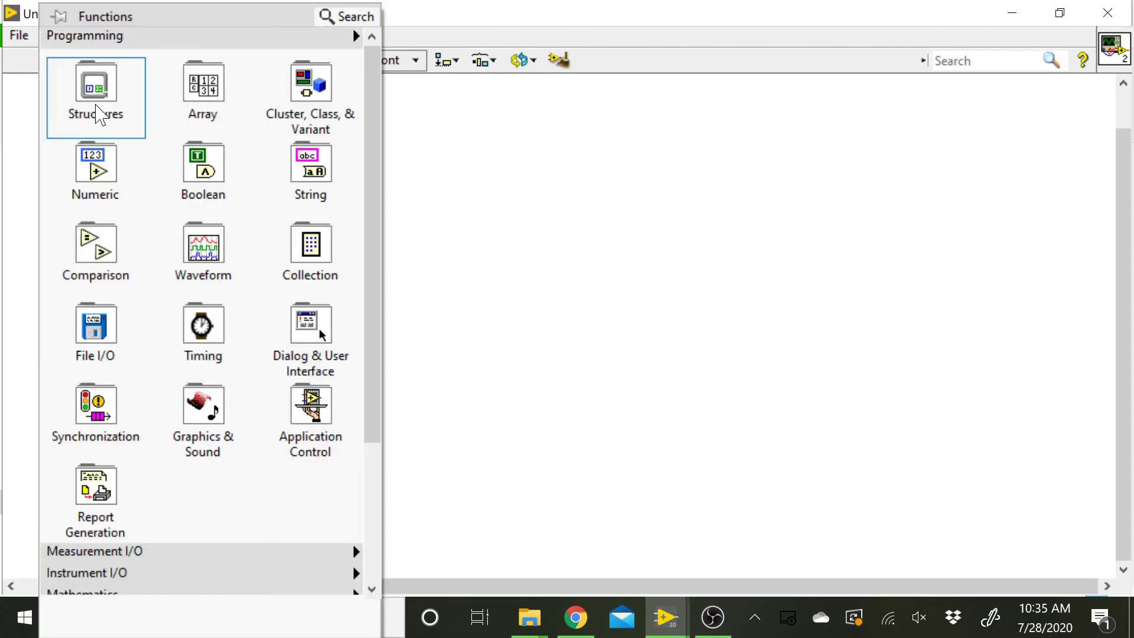
{"action": "mouse_move", "coordinate": [100, 115]}
{"action": "left_click", "coordinate": [342, 172]}
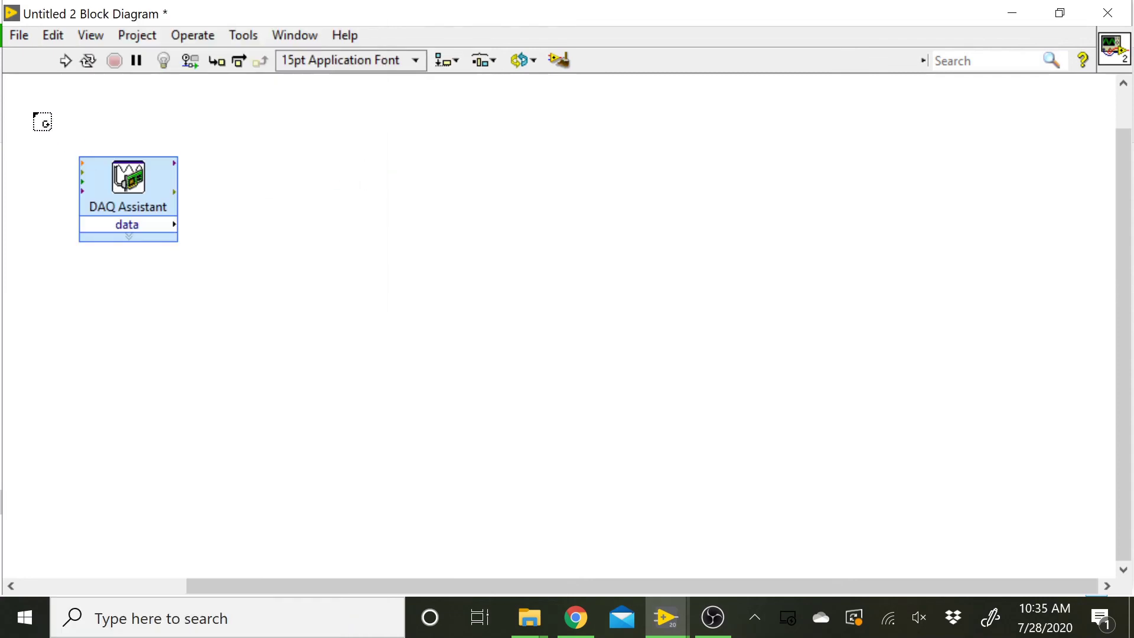
{"action": "left_click_drag", "start_coordinate": [34, 113], "coordinate": [1011, 534]}
Step: Create a stop control on the loop's conditional terminal
{"action": "right_click", "coordinate": [994, 518]}
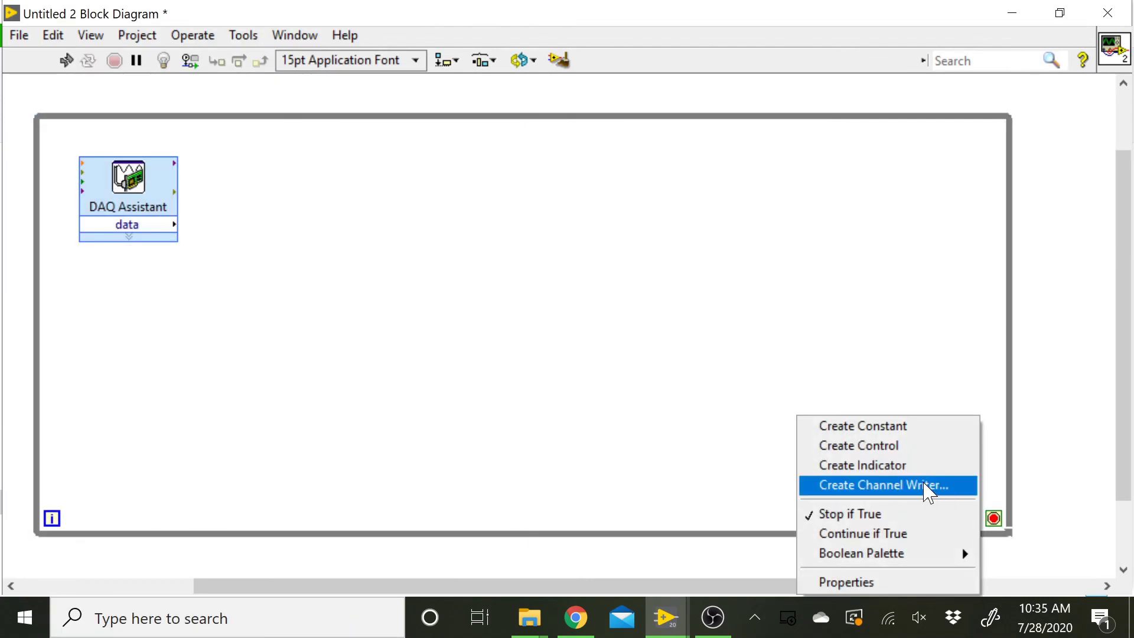
{"action": "left_click", "coordinate": [888, 445]}
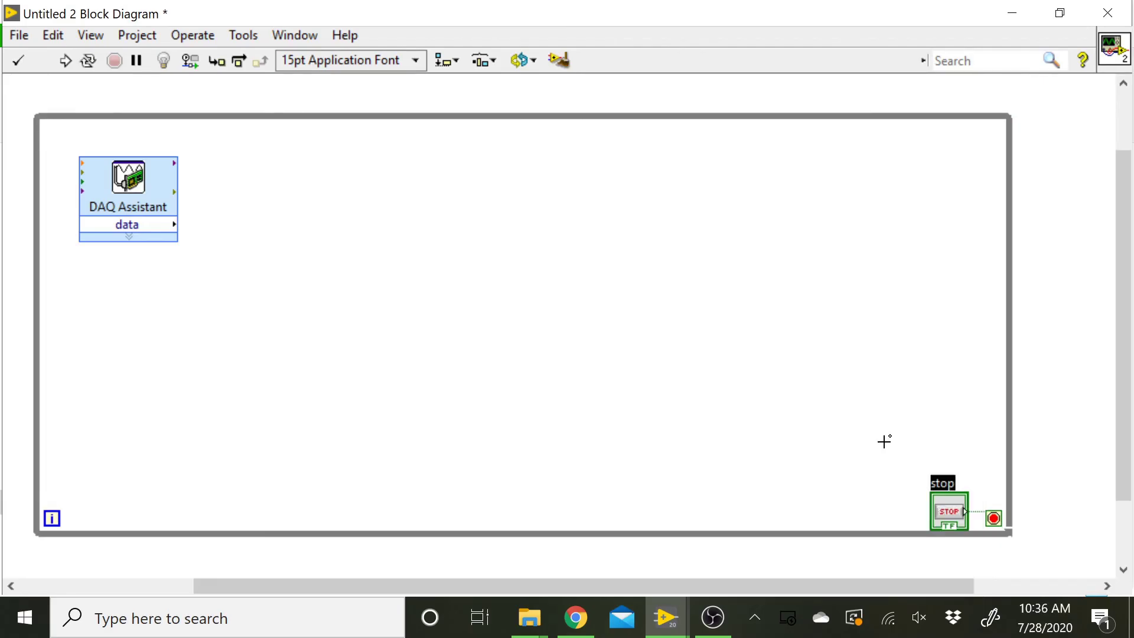
{"action": "left_click", "coordinate": [633, 393]}
Step: Place a From DDT converter beside the DAQ Assistant, configured to output a Single scalar
{"action": "right_click", "coordinate": [219, 223]}
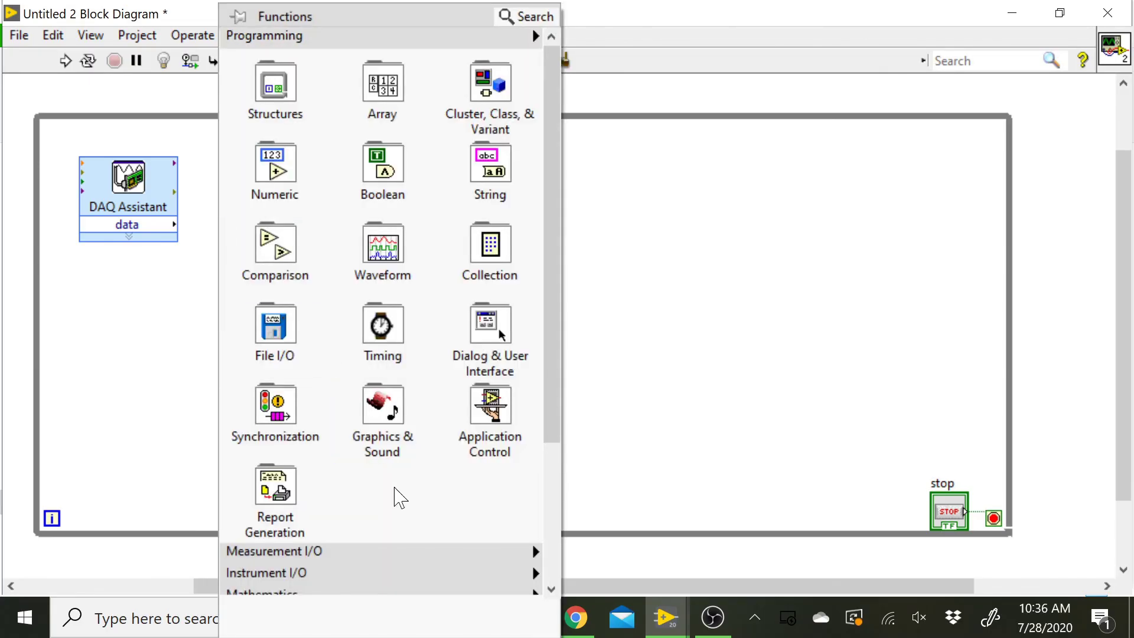
{"action": "scroll", "coordinate": [552, 349], "scroll_direction": "down", "scroll_amount": 3}
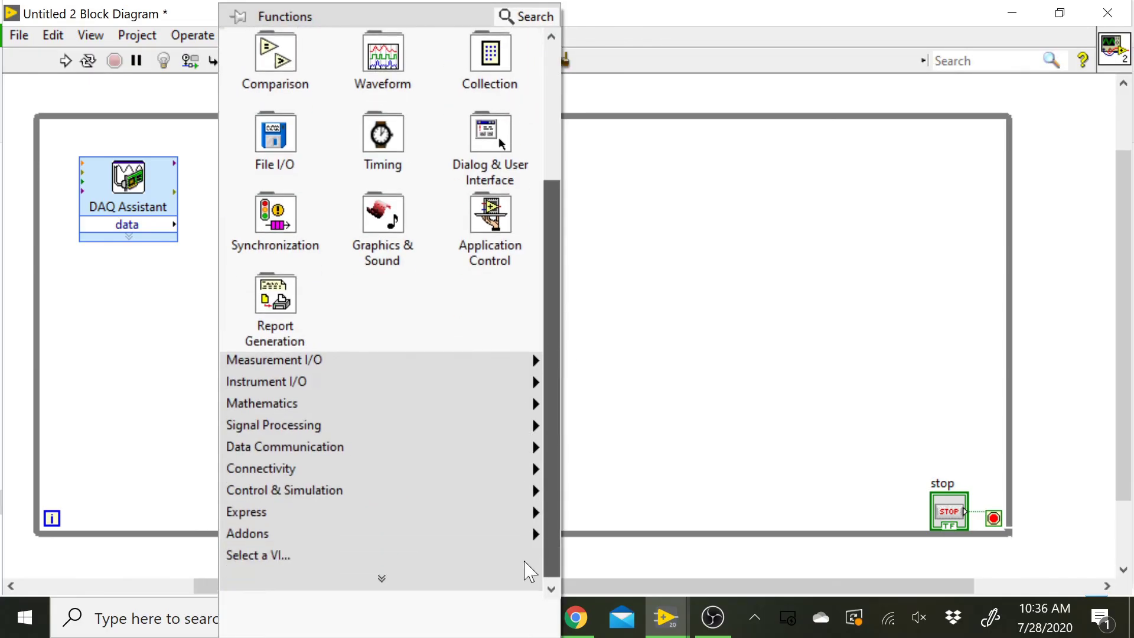
{"action": "mouse_move", "coordinate": [380, 515]}
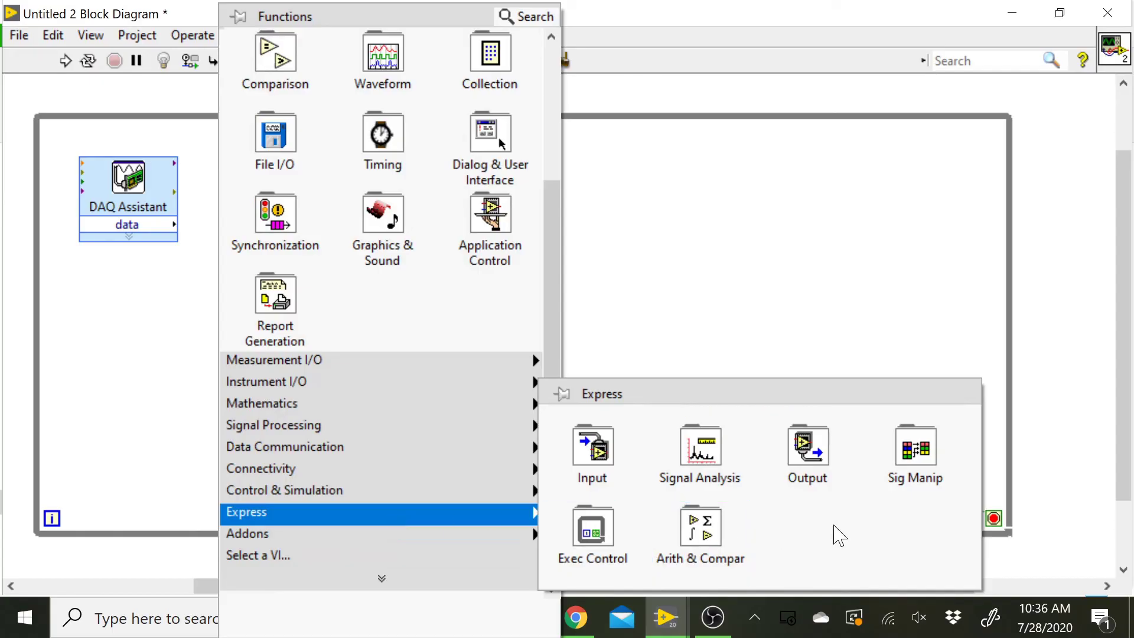
{"action": "mouse_move", "coordinate": [943, 501]}
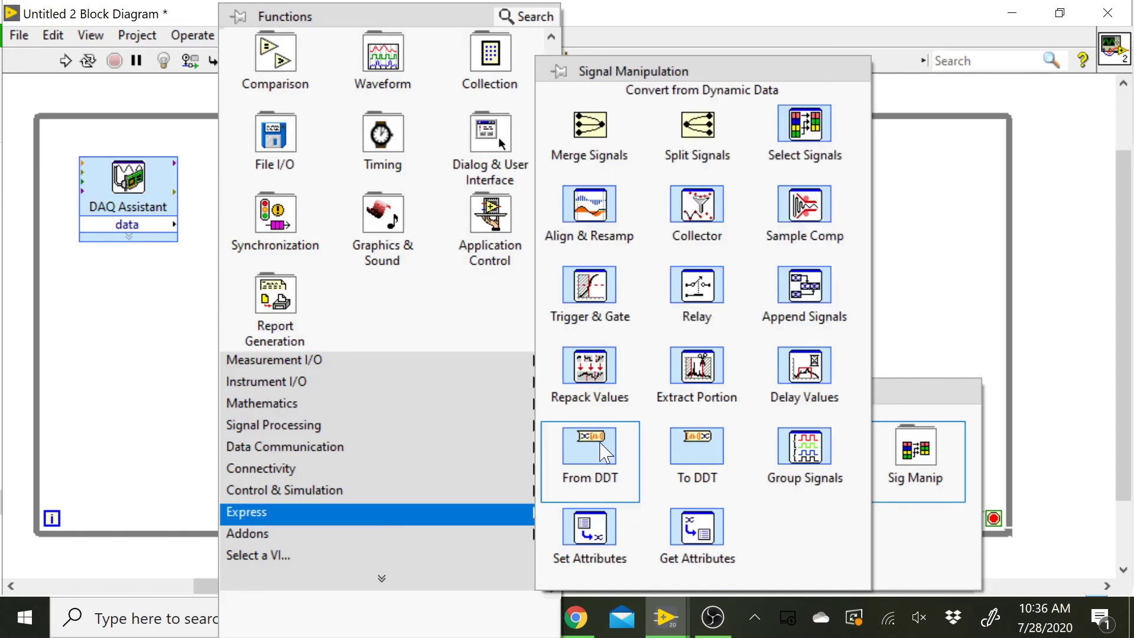
{"action": "left_click", "coordinate": [585, 454]}
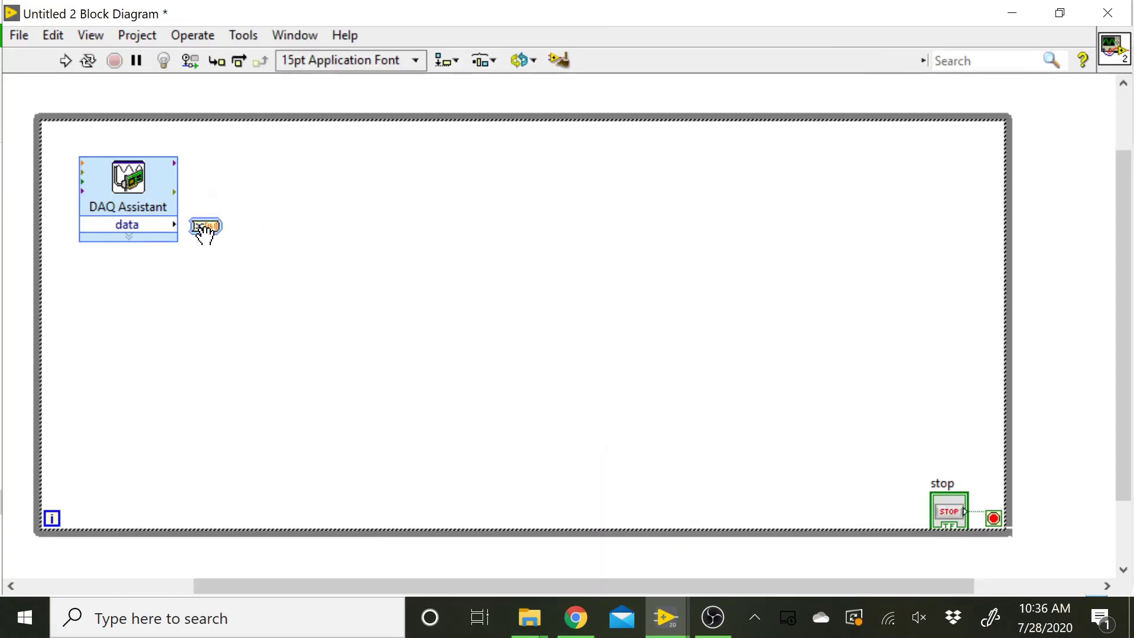
{"action": "left_click", "coordinate": [205, 231]}
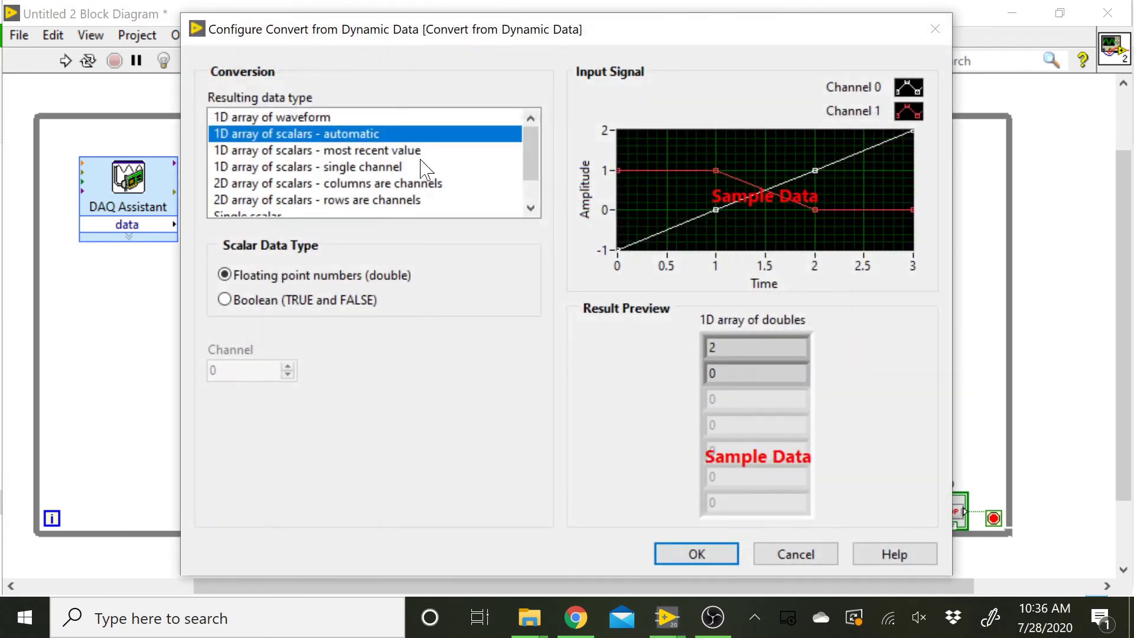
{"action": "left_click_drag", "start_coordinate": [529, 154], "coordinate": [524, 207]}
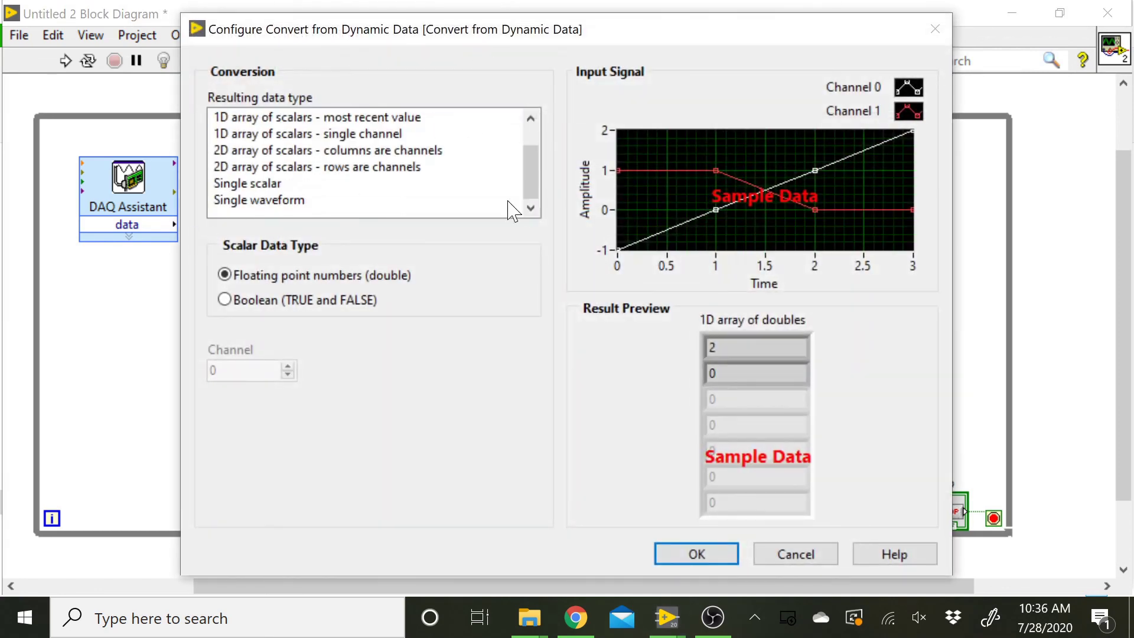
{"action": "left_click", "coordinate": [269, 186]}
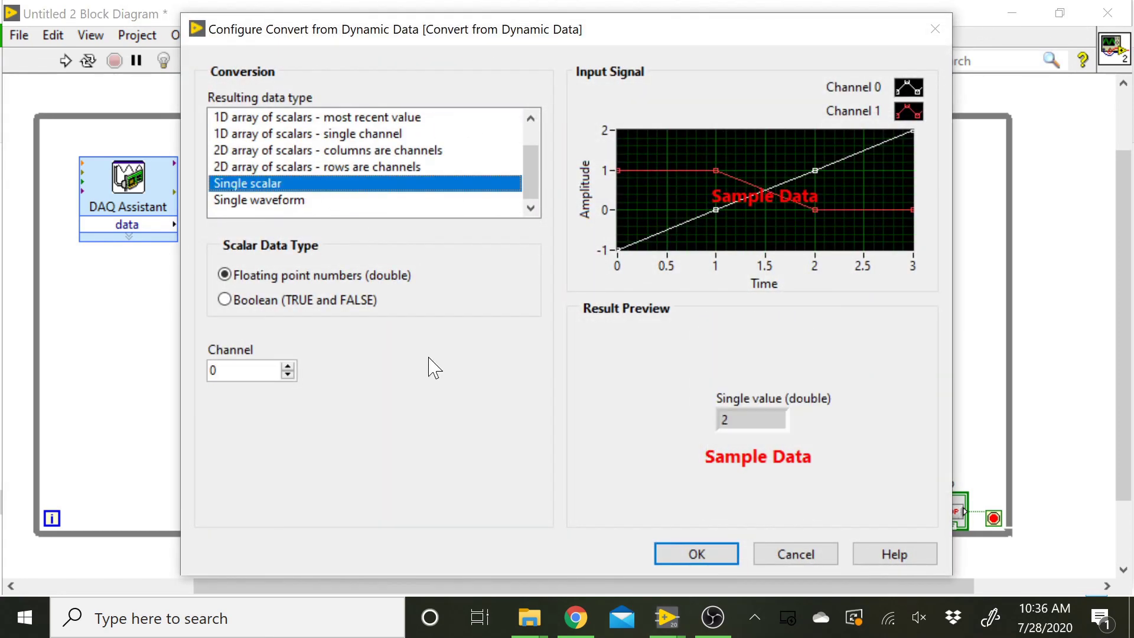
{"action": "left_click", "coordinate": [713, 554]}
Step: Wire the DAQ Assistant's data output into the From DDT converter's input
{"action": "left_click", "coordinate": [175, 224]}
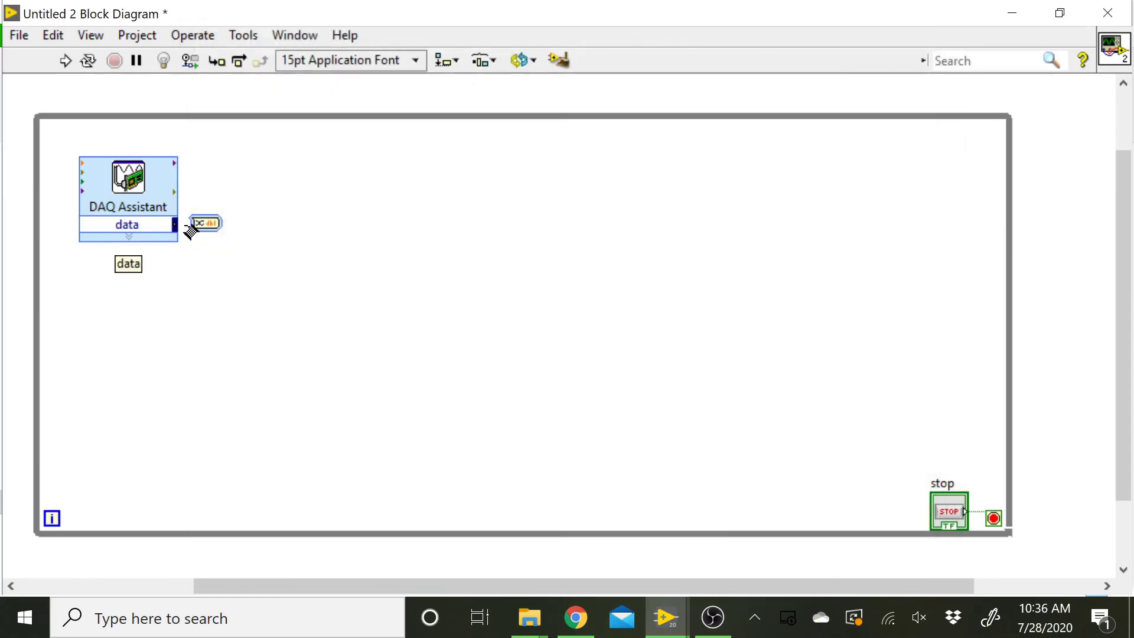
{"action": "left_click", "coordinate": [196, 223]}
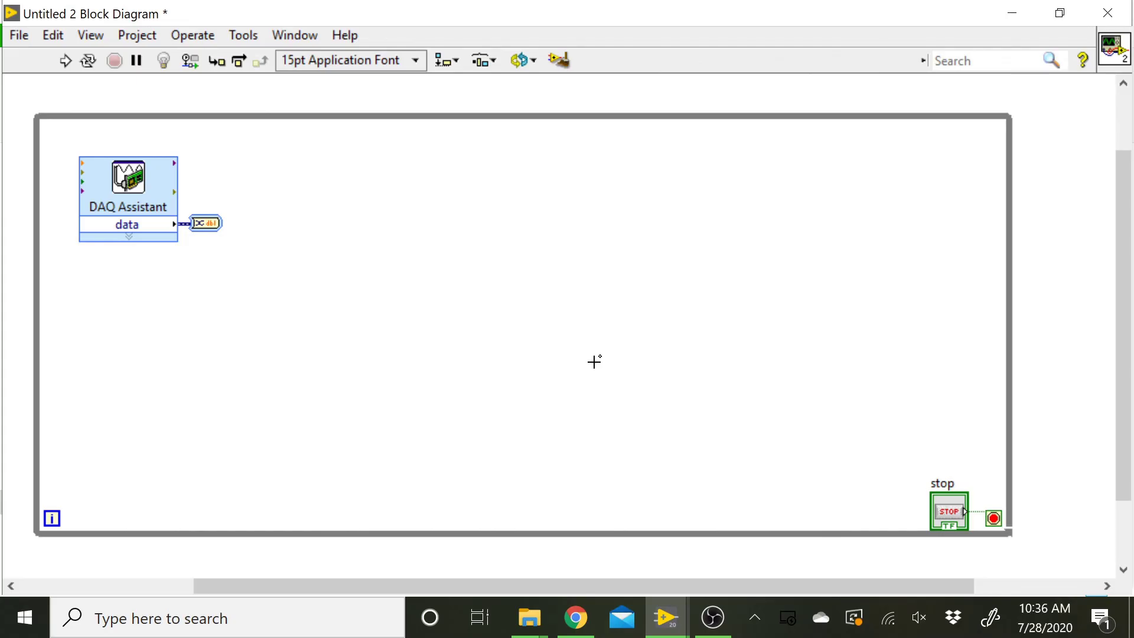
{"action": "left_click", "coordinate": [128, 201]}
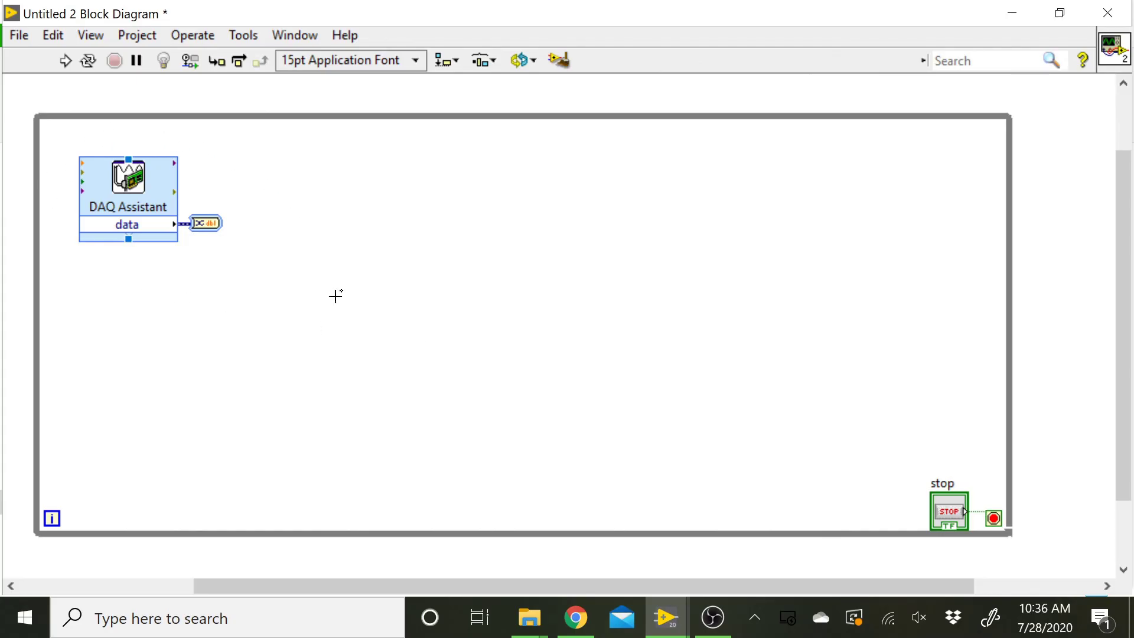